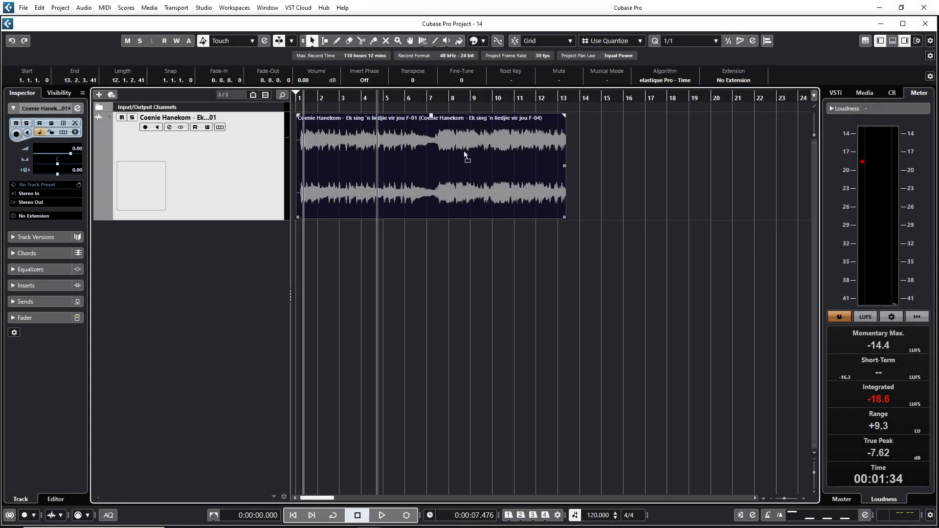
- Select the song's audio event and play it from around bar 5
{"action": "mouse_move", "coordinate": [416, 149]}
{"action": "left_mouse_down"}
{"action": "mouse_move", "coordinate": [470, 150]}
{"action": "mouse_move", "coordinate": [418, 145]}
{"action": "left_mouse_up"}
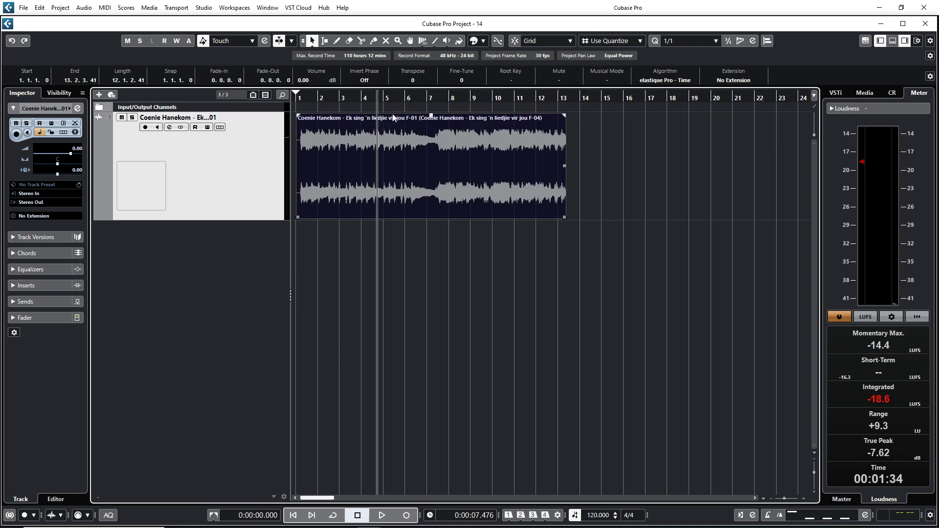
{"action": "left_click", "coordinate": [382, 97]}
{"action": "key", "text": "space"}
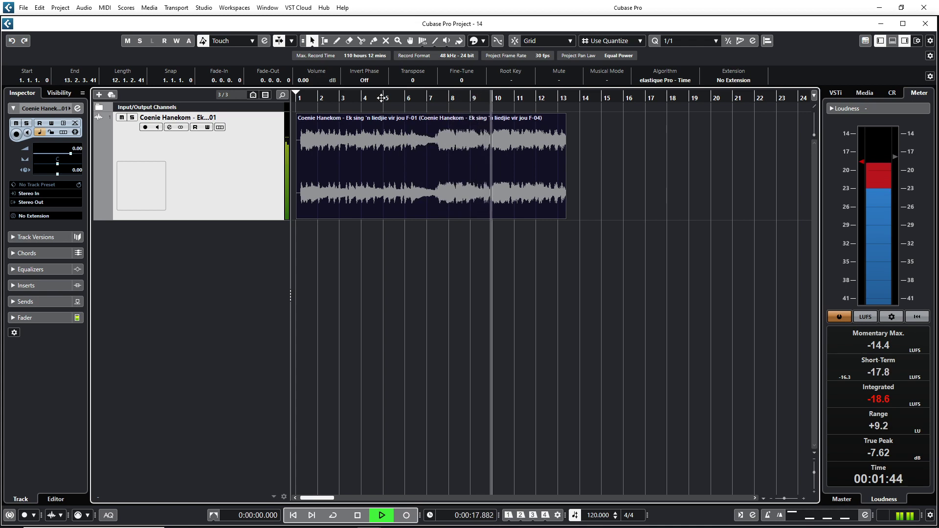
{"action": "key", "text": "space"}
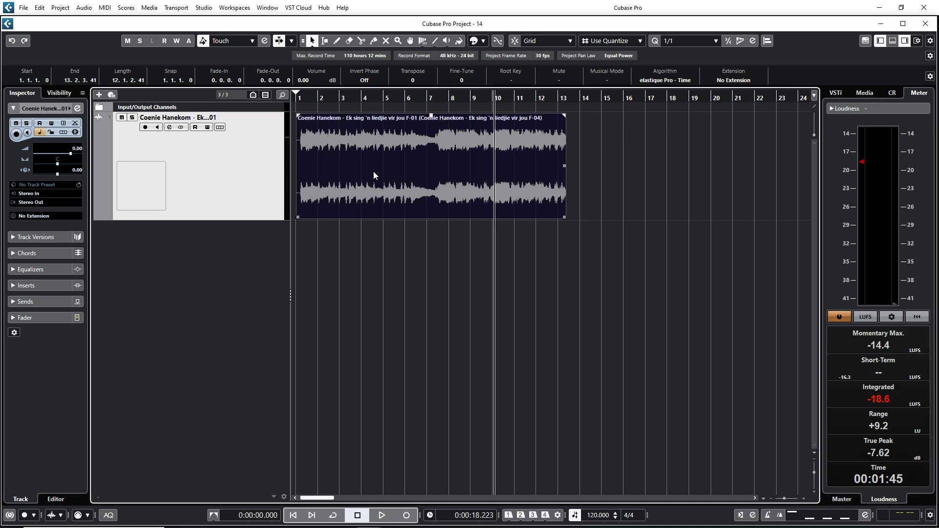
- Open the song event in the SpectraLayers extension and enlarge its lower editor
{"action": "left_click", "coordinate": [540, 255]}
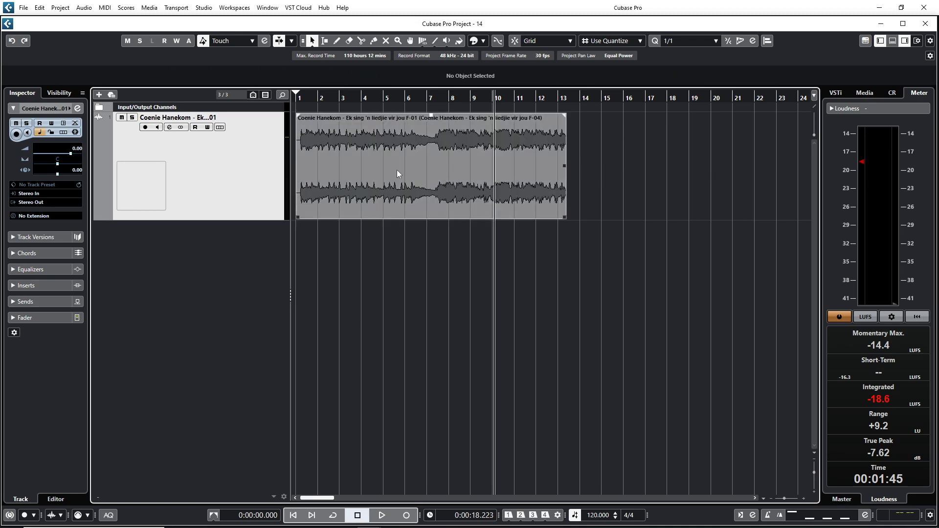
{"action": "left_click", "coordinate": [391, 154]}
{"action": "left_click", "coordinate": [645, 165]}
{"action": "left_click", "coordinate": [418, 154]}
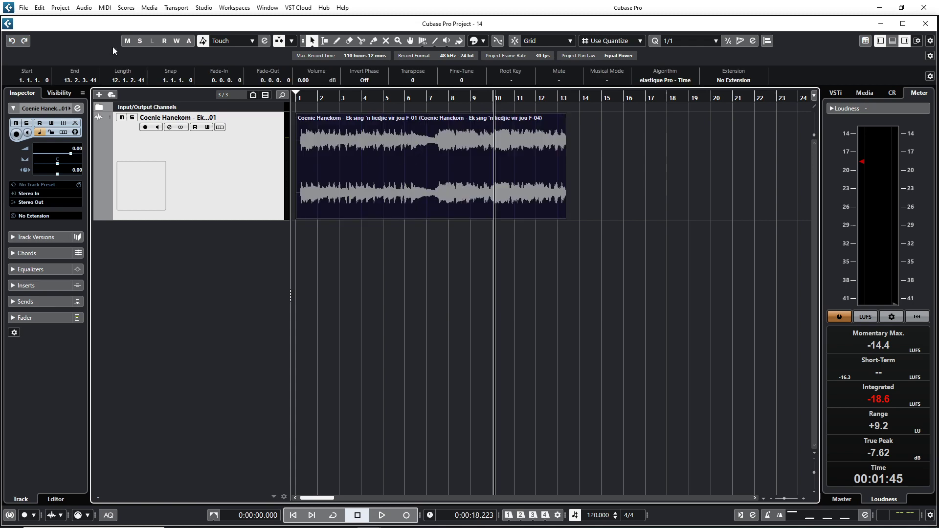
{"action": "left_click", "coordinate": [84, 8]}
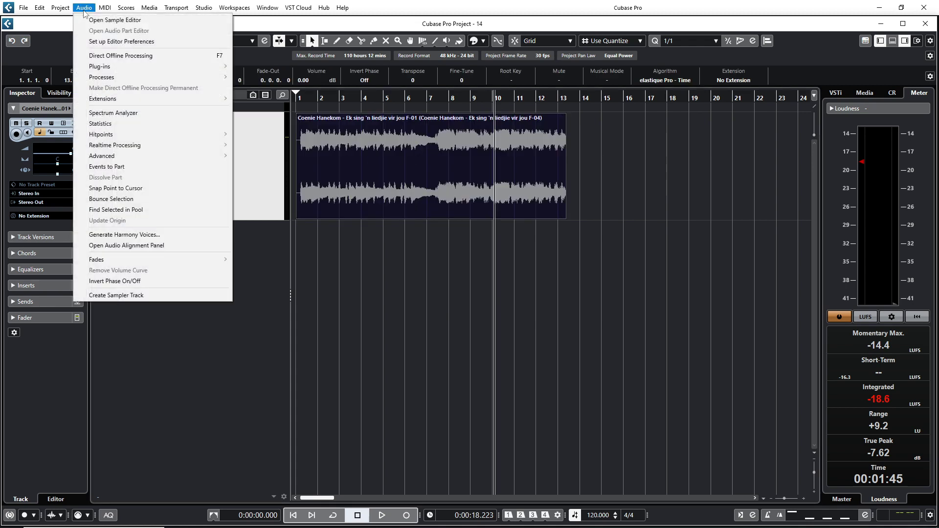
{"action": "mouse_move", "coordinate": [166, 99]}
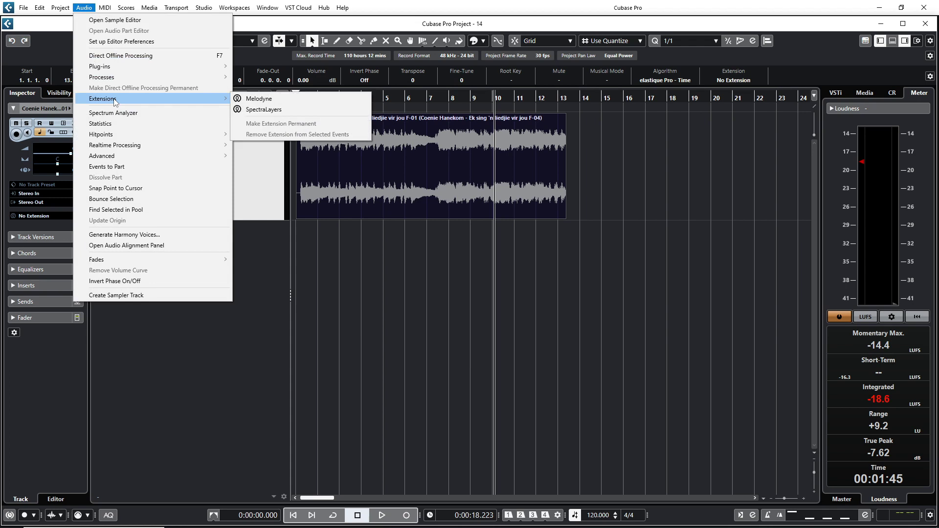
{"action": "left_click", "coordinate": [268, 110]}
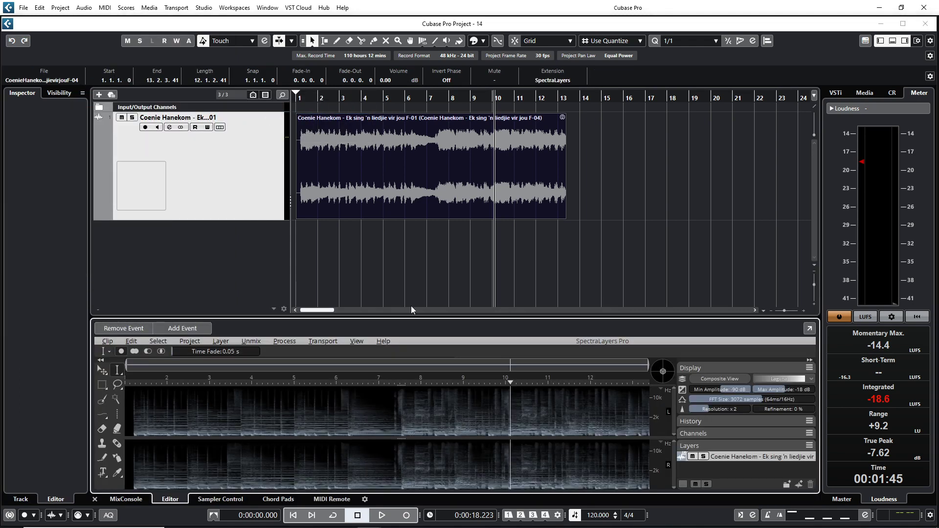
{"action": "left_click_drag", "start_coordinate": [416, 317], "coordinate": [418, 237]}
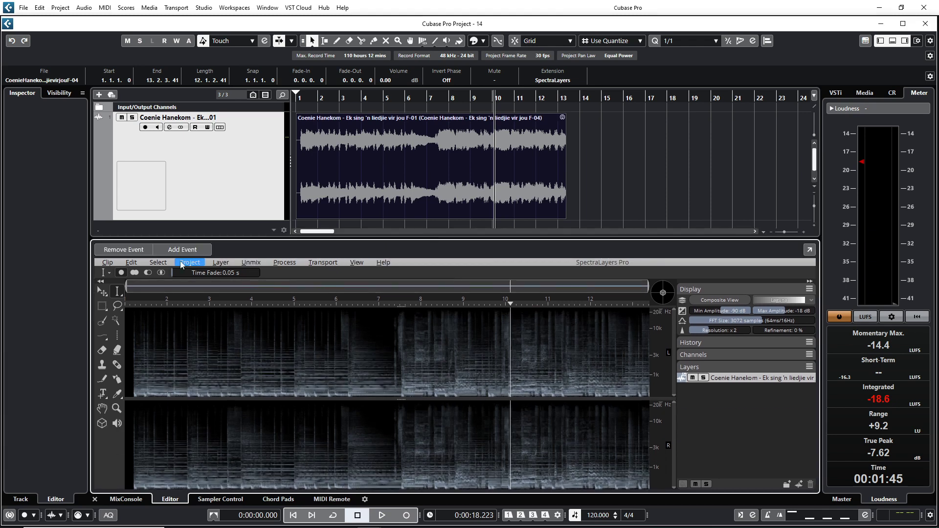
- Unmix the song to separate Vocals at Best quality, previewing first, then enlarge the spectral editor
{"action": "left_click", "coordinate": [254, 264]}
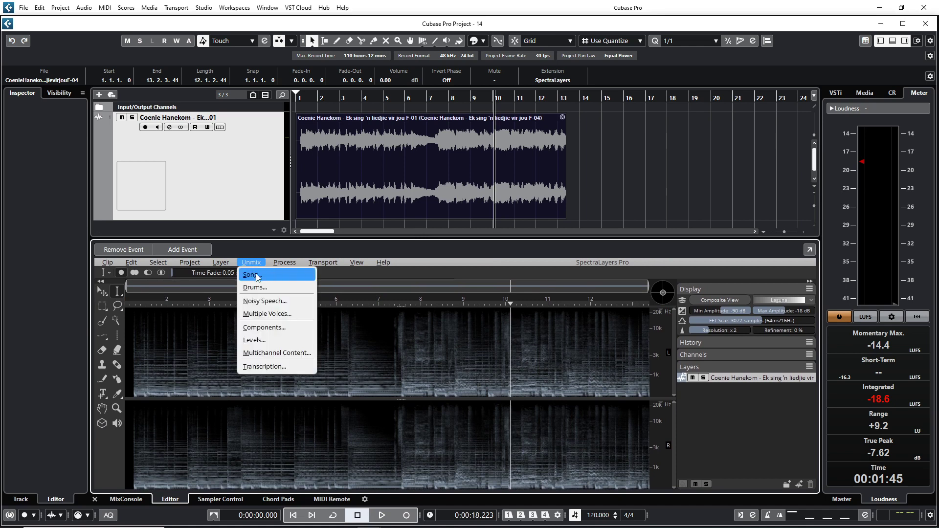
{"action": "left_click", "coordinate": [256, 275]}
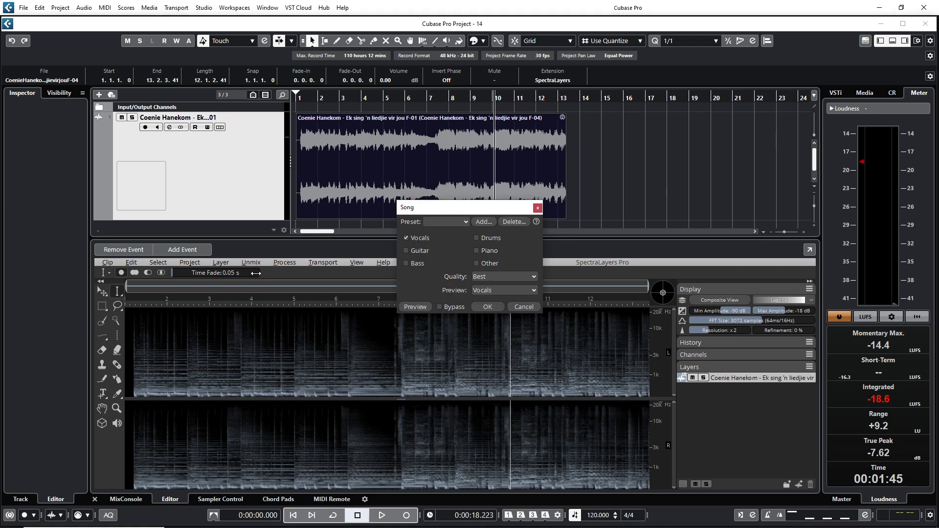
{"action": "left_click", "coordinate": [407, 250]}
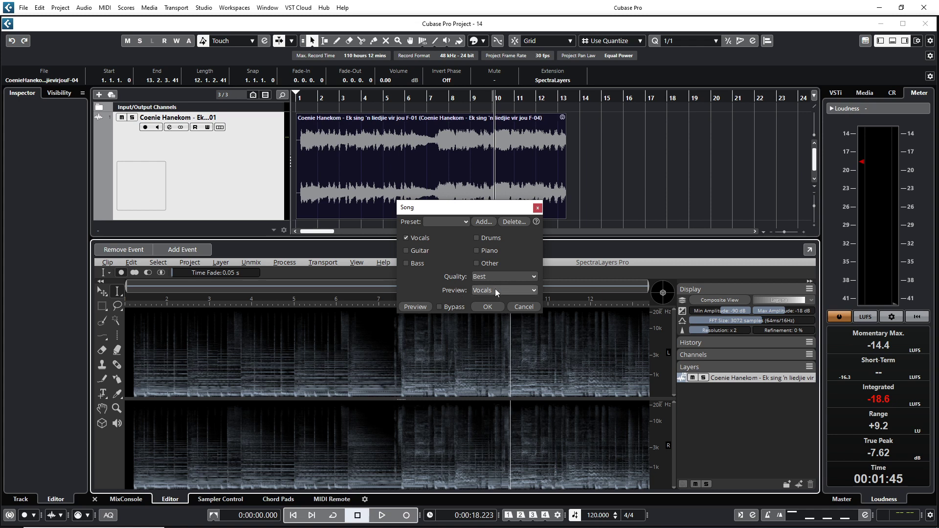
{"action": "left_click", "coordinate": [424, 308]}
{"action": "left_click", "coordinate": [487, 308]}
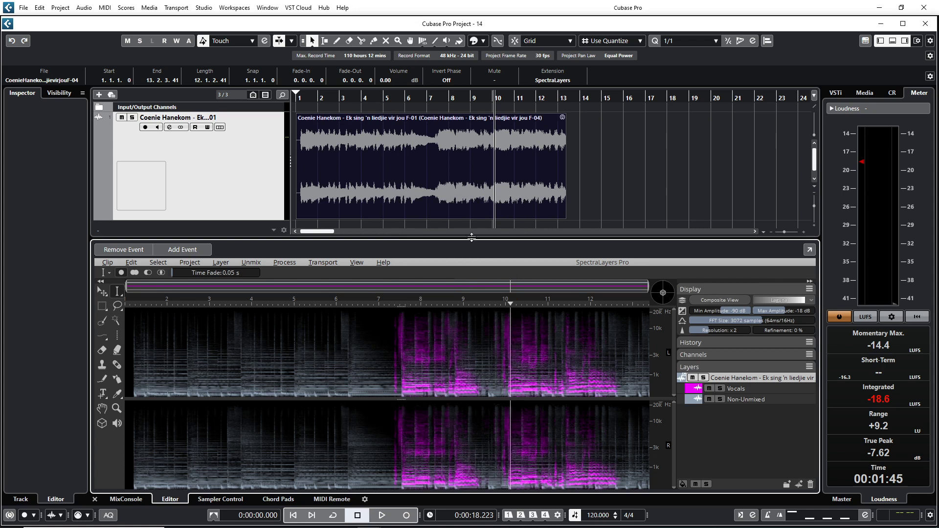
{"action": "left_click_drag", "start_coordinate": [470, 238], "coordinate": [470, 202]}
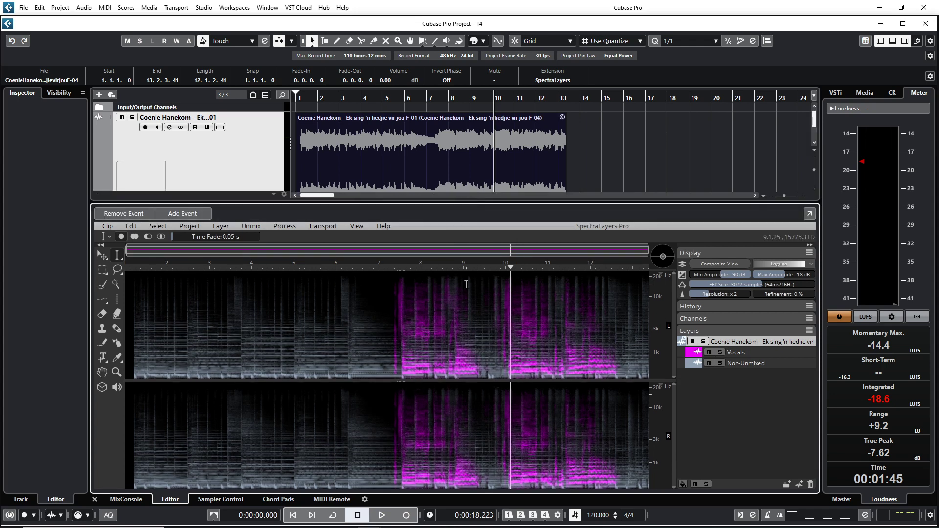
- Make the Non-Unmixed layer yellow, keeping the Vocals layer magenta
{"action": "left_click", "coordinate": [693, 353]}
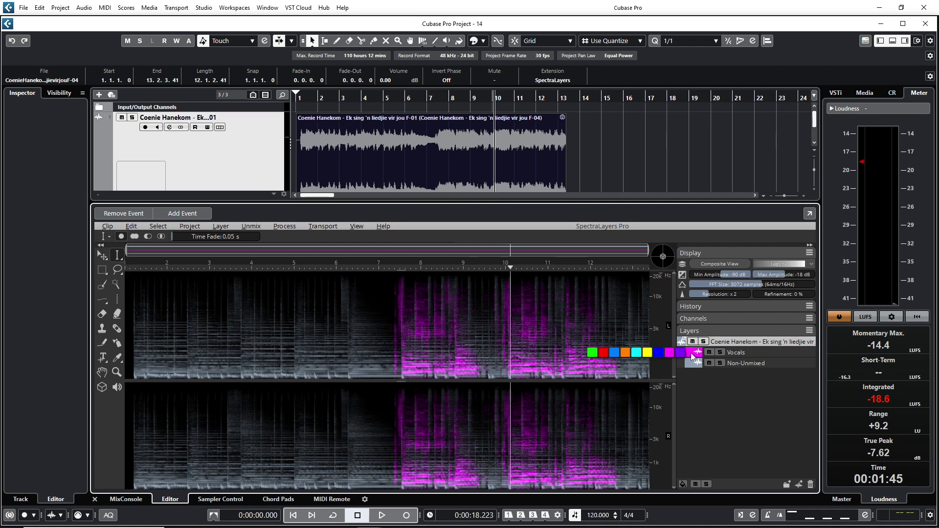
{"action": "left_click", "coordinate": [711, 413]}
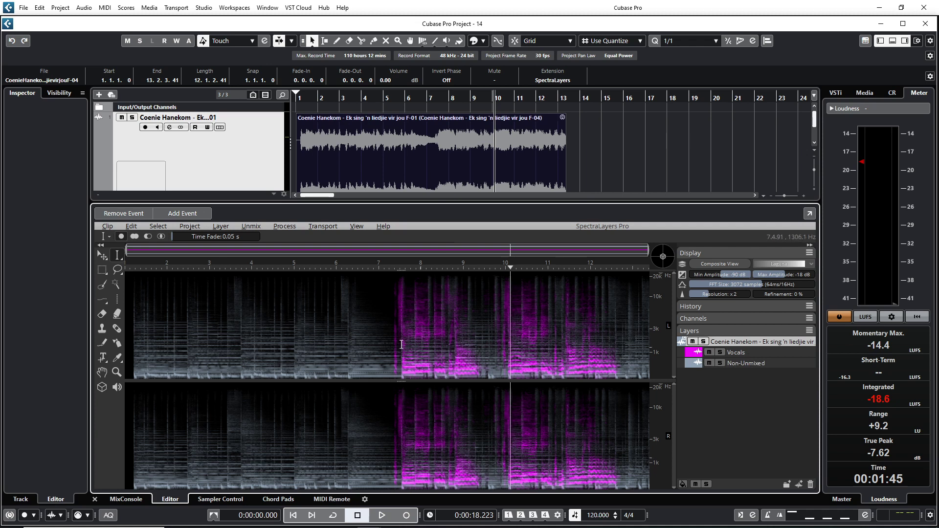
{"action": "left_click", "coordinate": [691, 365]}
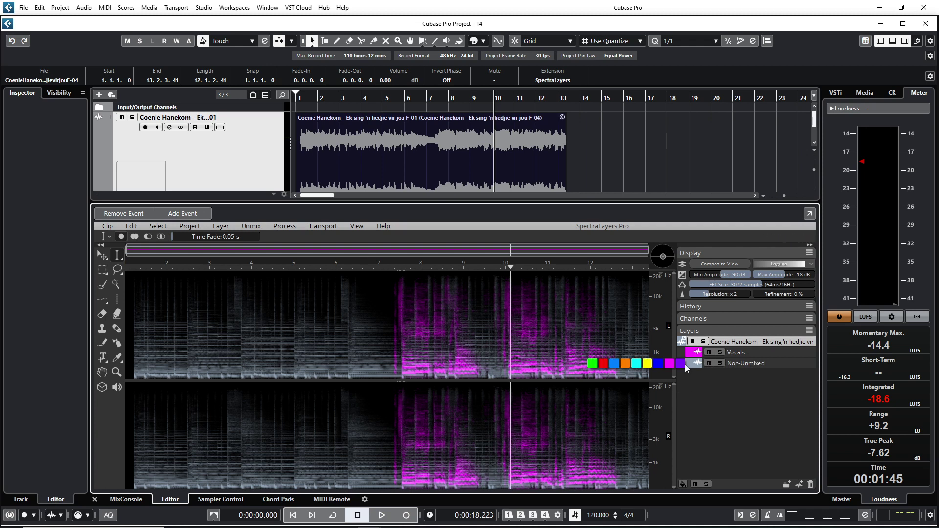
{"action": "left_click", "coordinate": [692, 364]}
{"action": "left_click", "coordinate": [646, 363]}
{"action": "left_click", "coordinate": [699, 365]}
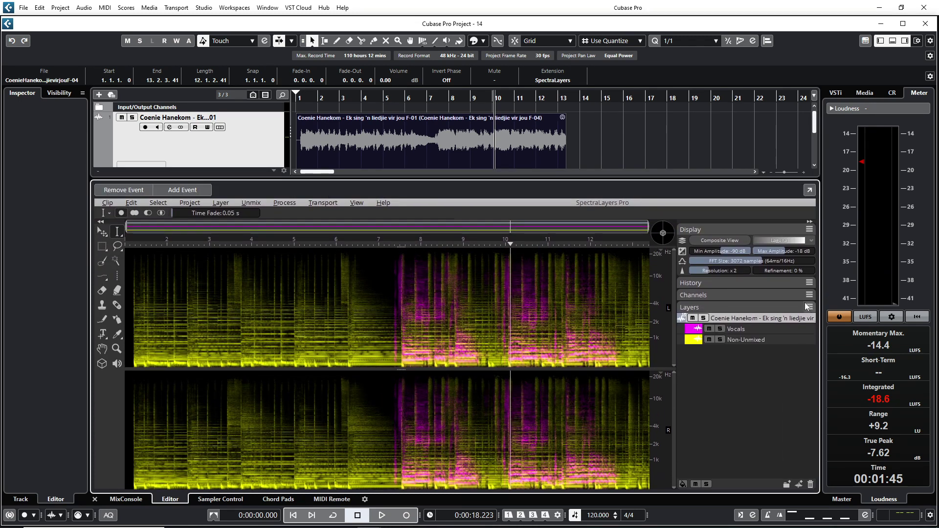
- Switch the Layers list to Standard Layout and play the unmixed song from bar 5
{"action": "left_click", "coordinate": [808, 307]}
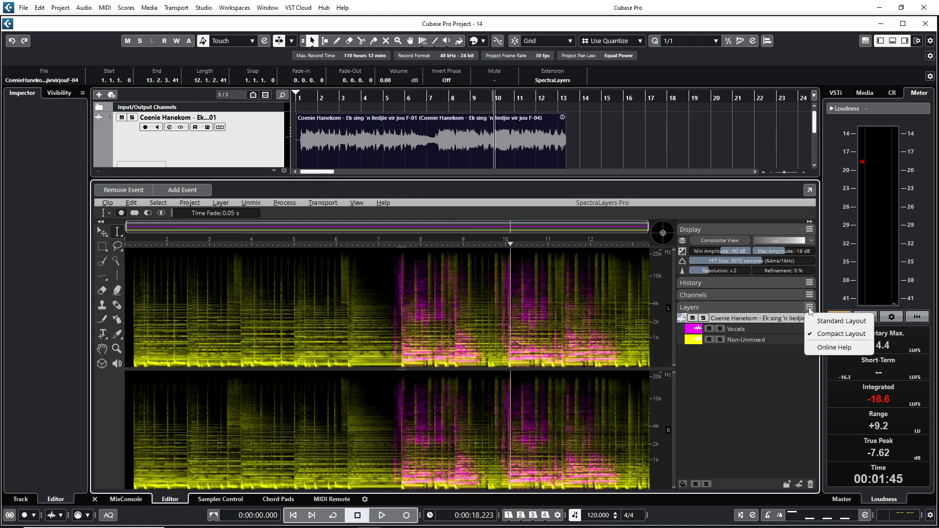
{"action": "left_click", "coordinate": [832, 321]}
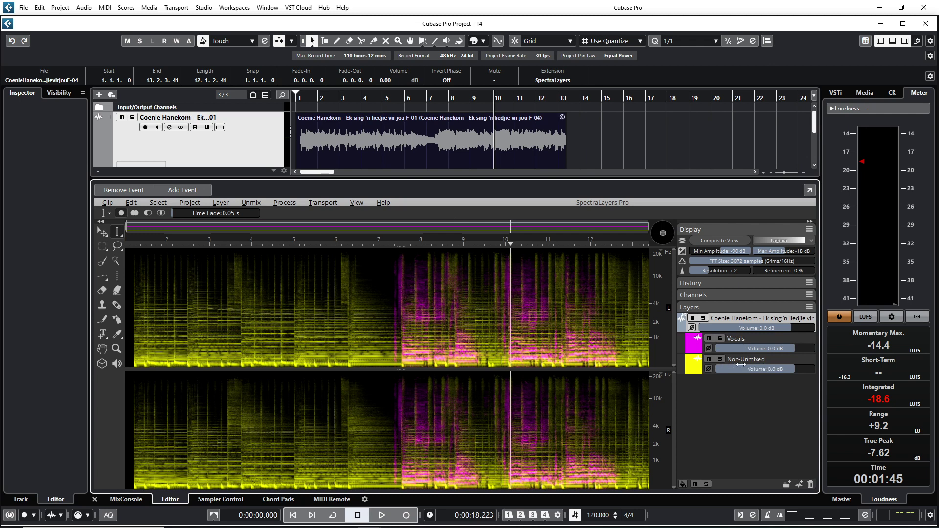
{"action": "left_click", "coordinate": [395, 96]}
{"action": "key", "text": "space"}
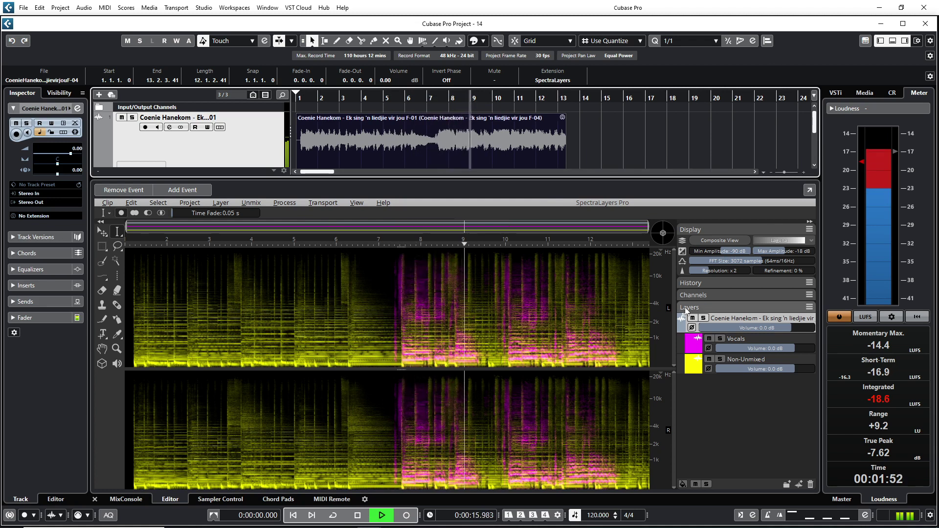
- Solo the Vocals layer and play the isolated vocals from bar 7
{"action": "key", "text": "space"}
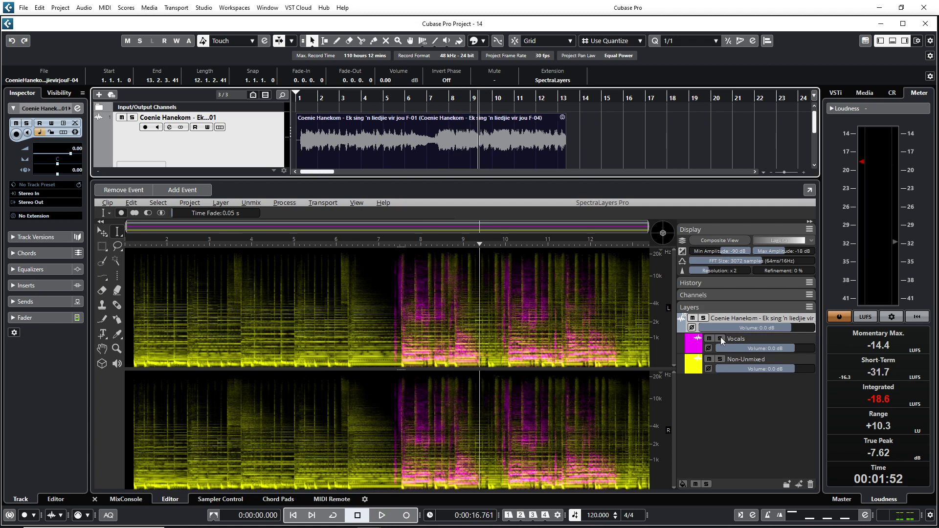
{"action": "left_click", "coordinate": [720, 339]}
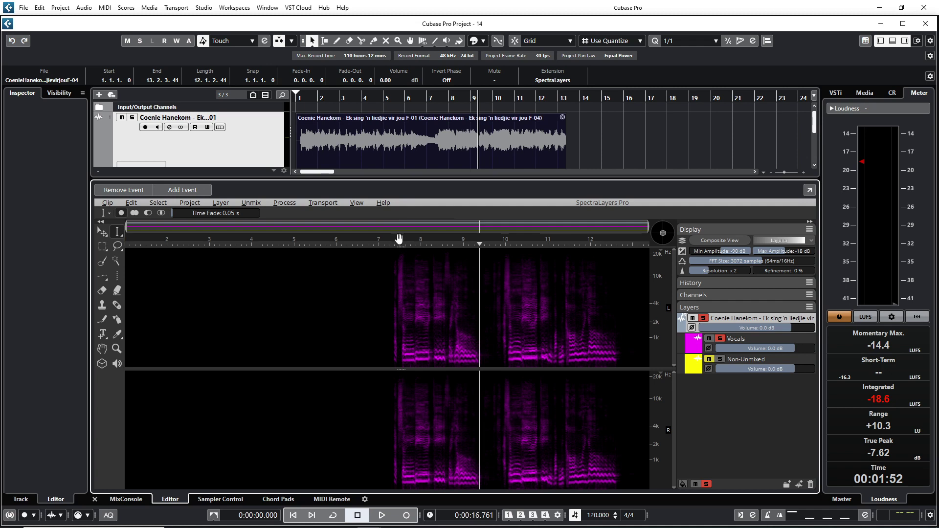
{"action": "left_click", "coordinate": [393, 266]}
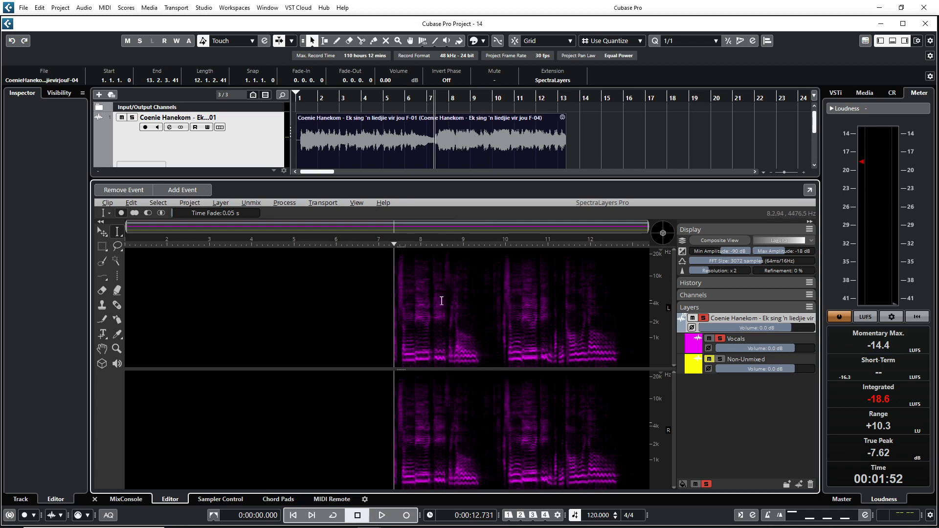
{"action": "key", "text": "space"}
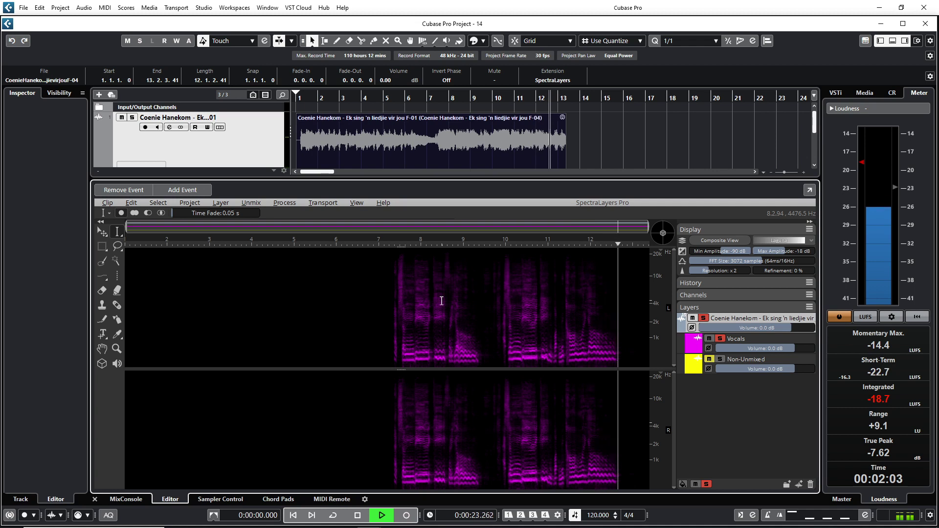
- Unsolo Vocals, solo the Non-Unmixed layer and play the backing from about bar 6
{"action": "left_click", "coordinate": [719, 339]}
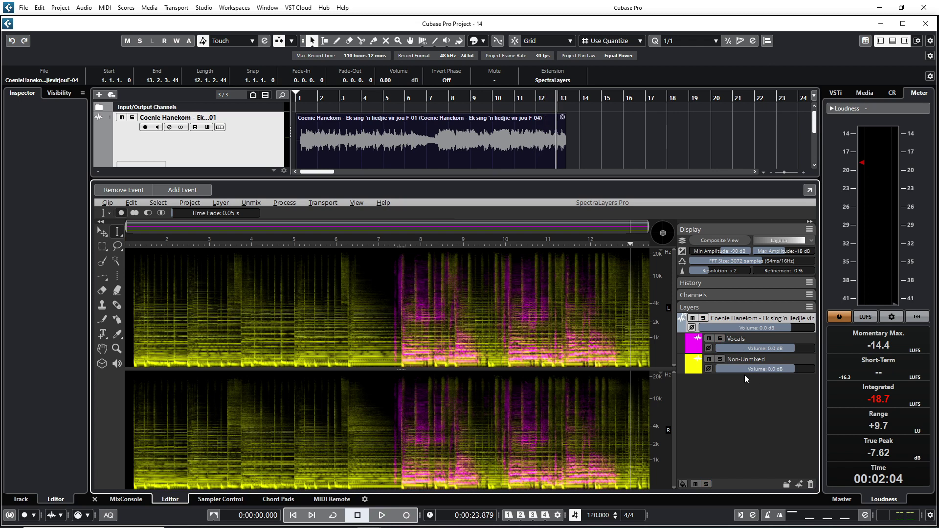
{"action": "left_click", "coordinate": [719, 359]}
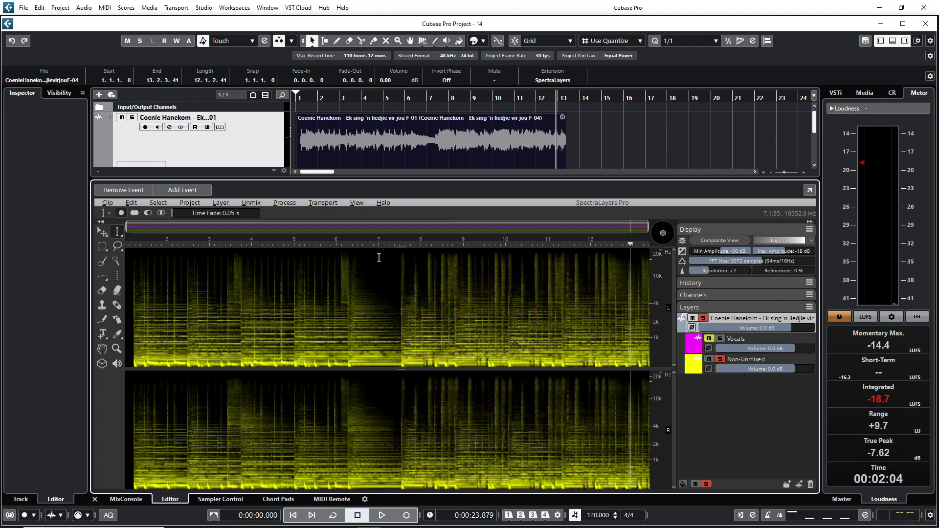
{"action": "left_click", "coordinate": [342, 280]}
{"action": "key", "text": "space"}
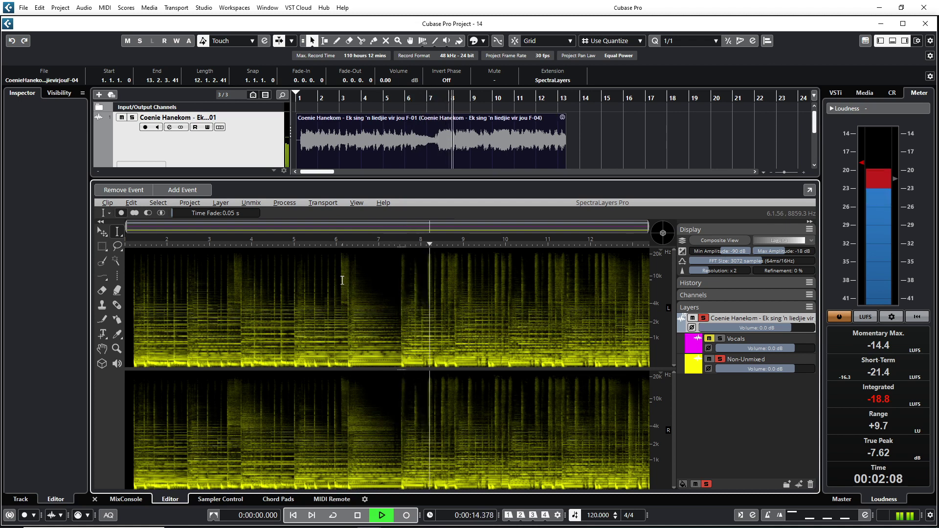
{"action": "key", "text": "space"}
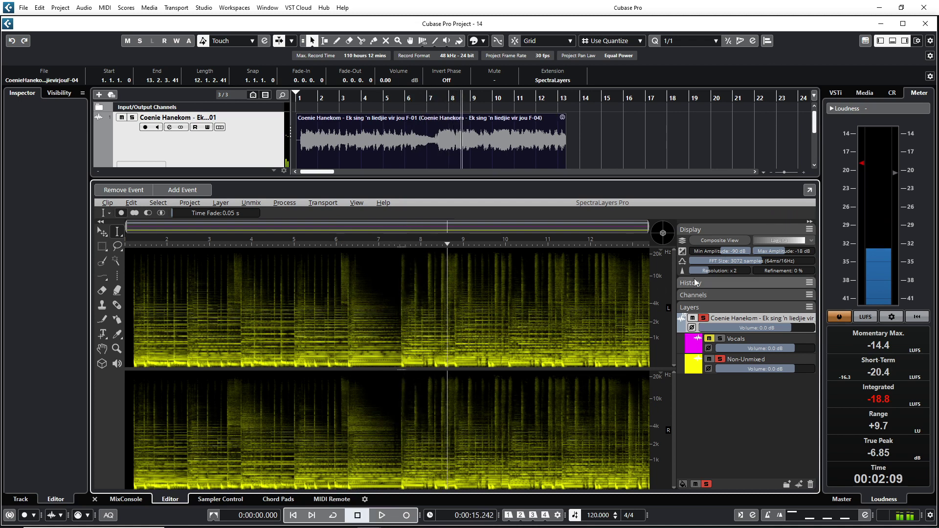
{"action": "left_click_drag", "start_coordinate": [410, 179], "coordinate": [401, 252]}
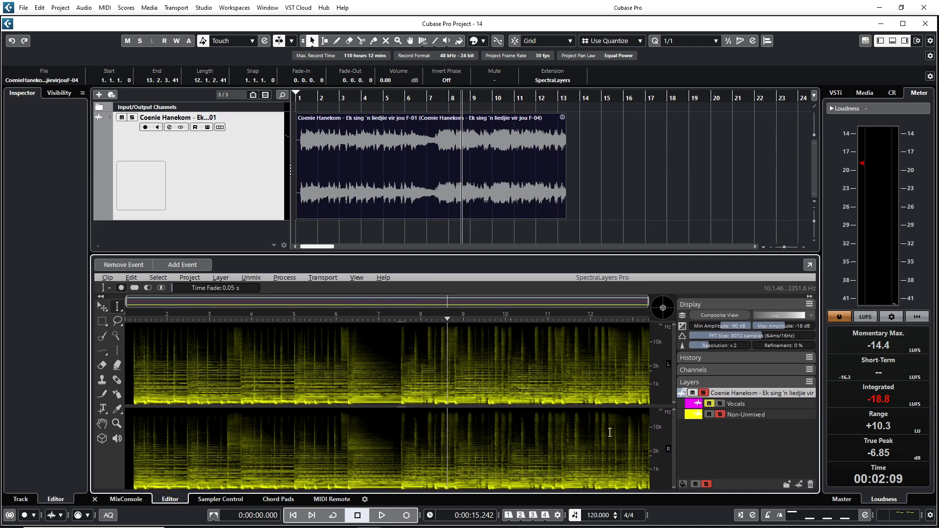
- Reset the Vocals layer's solo state and import it into the project as a new track
{"action": "left_click", "coordinate": [720, 403]}
{"action": "left_click", "coordinate": [720, 404]}
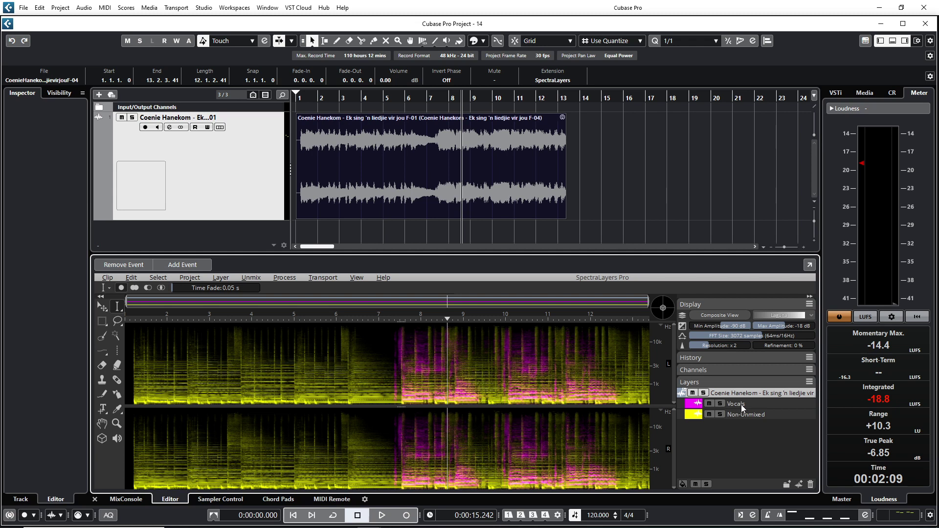
{"action": "left_click_drag", "start_coordinate": [741, 404], "coordinate": [262, 231]}
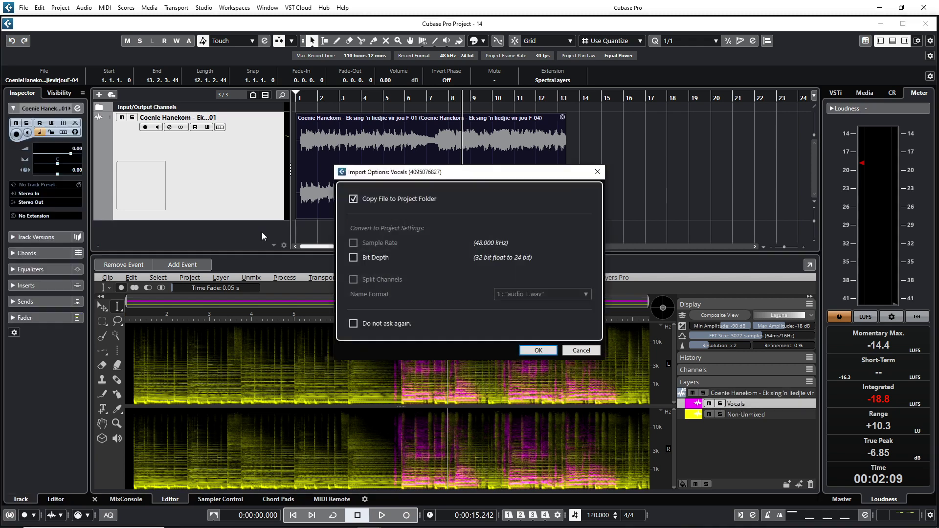
{"action": "left_click", "coordinate": [540, 350]}
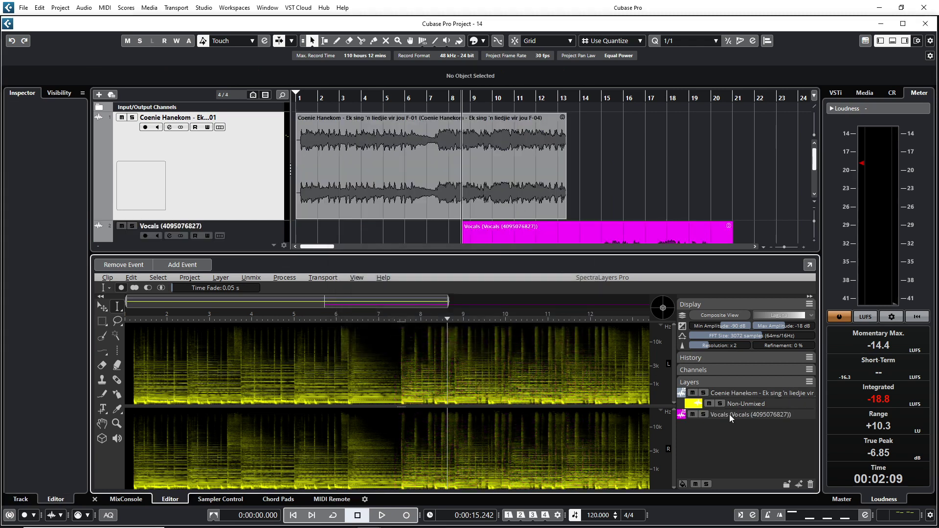
- Import the Non-Unmixed layer onto its own track and align both events at bar 1
{"action": "left_click_drag", "start_coordinate": [502, 254], "coordinate": [499, 296]}
{"action": "left_click_drag", "start_coordinate": [432, 279], "coordinate": [432, 279]}
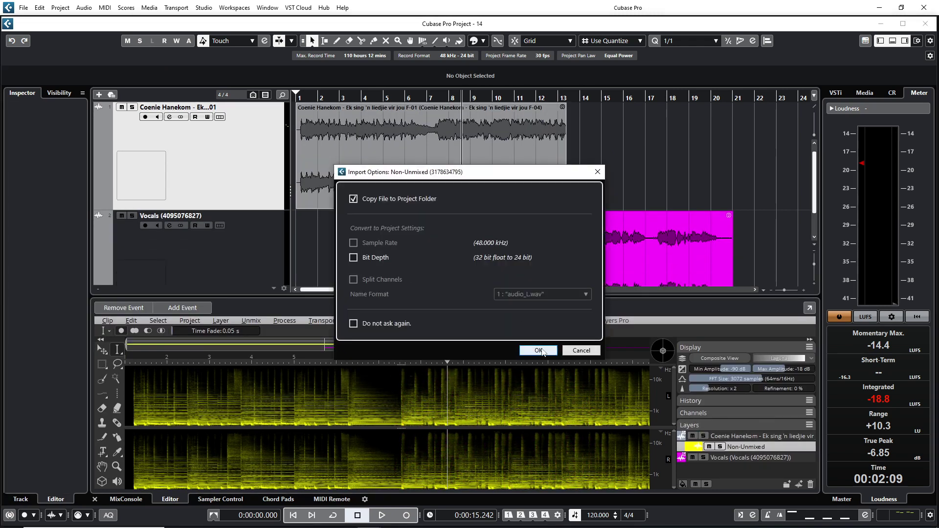
{"action": "left_click", "coordinate": [540, 351]}
{"action": "left_click_drag", "start_coordinate": [269, 211], "coordinate": [268, 150]}
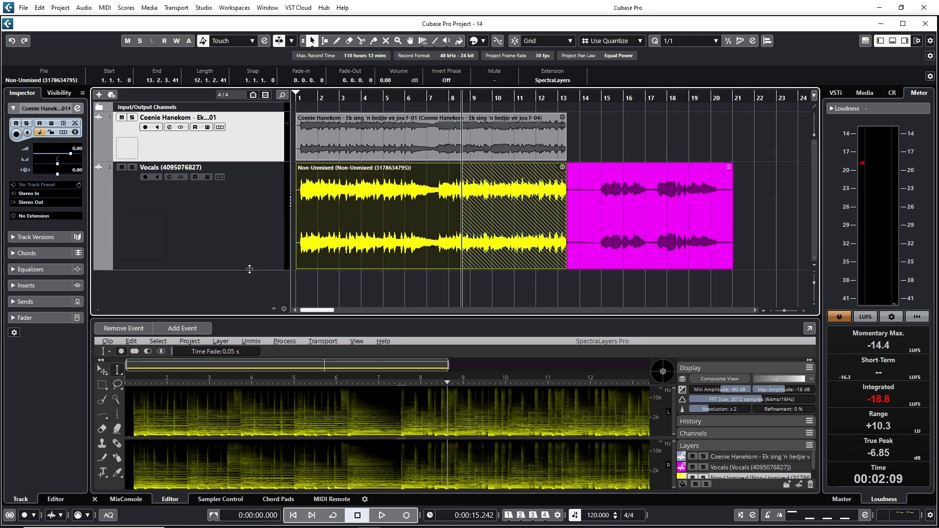
{"action": "left_click_drag", "start_coordinate": [362, 220], "coordinate": [362, 284]}
{"action": "left_click_drag", "start_coordinate": [526, 168], "coordinate": [362, 169]}
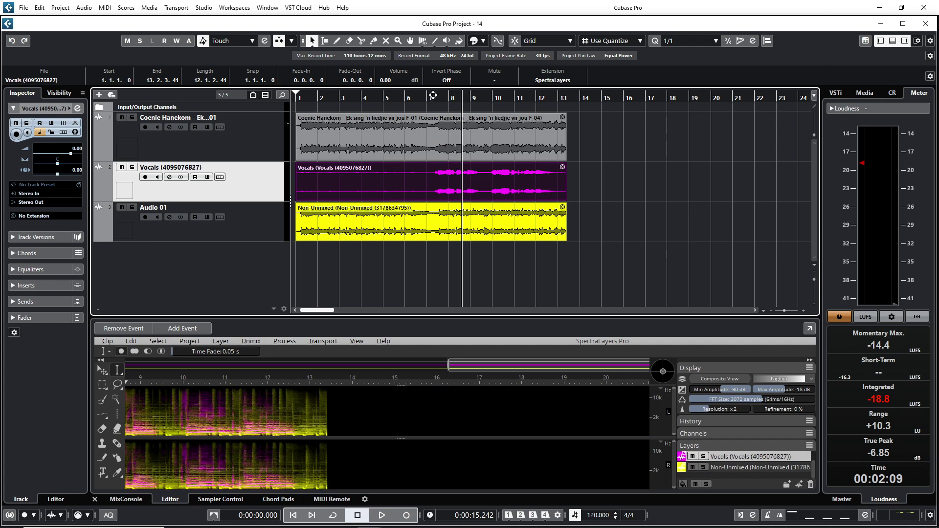
- Mute the Vocals track and replay from bar 7 to hear the mix without it
{"action": "left_click_drag", "start_coordinate": [433, 95], "coordinate": [427, 99]}
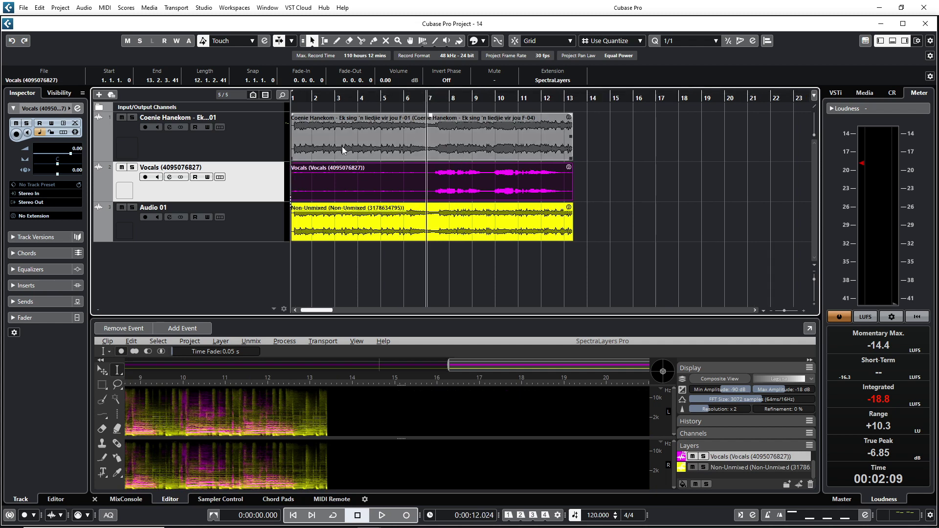
{"action": "key", "text": "space"}
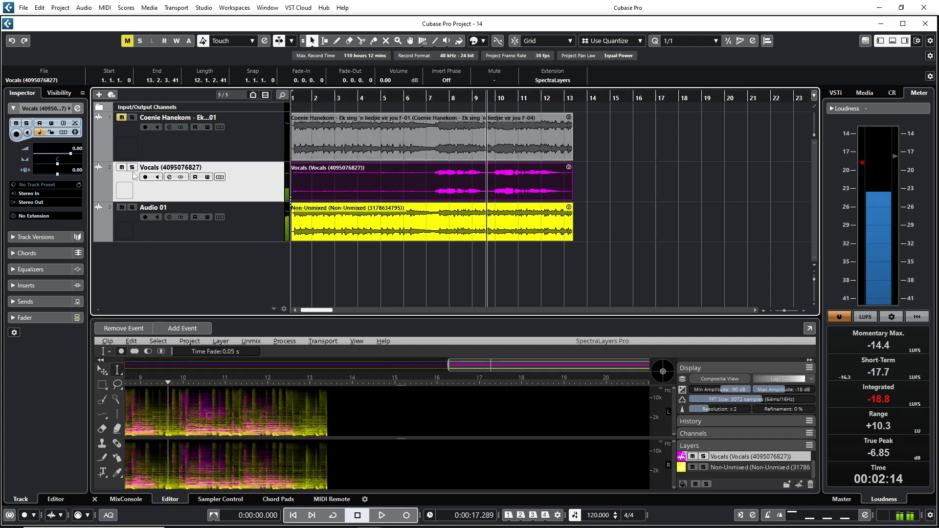
{"action": "left_click", "coordinate": [122, 167]}
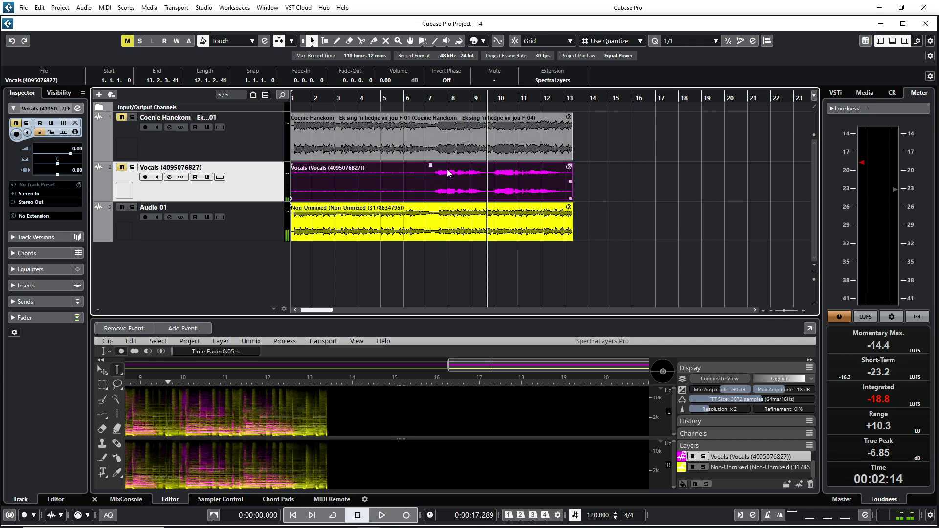
{"action": "left_click", "coordinate": [430, 97]}
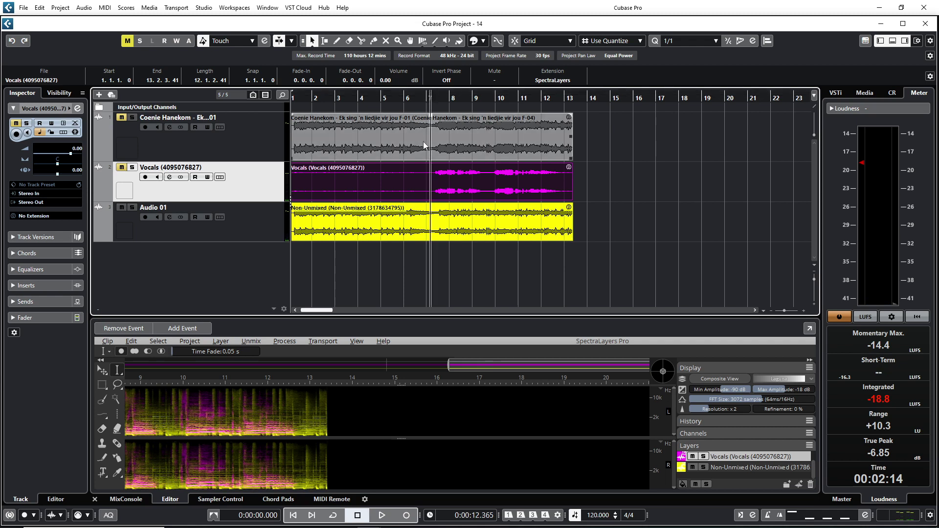
{"action": "key", "text": "space"}
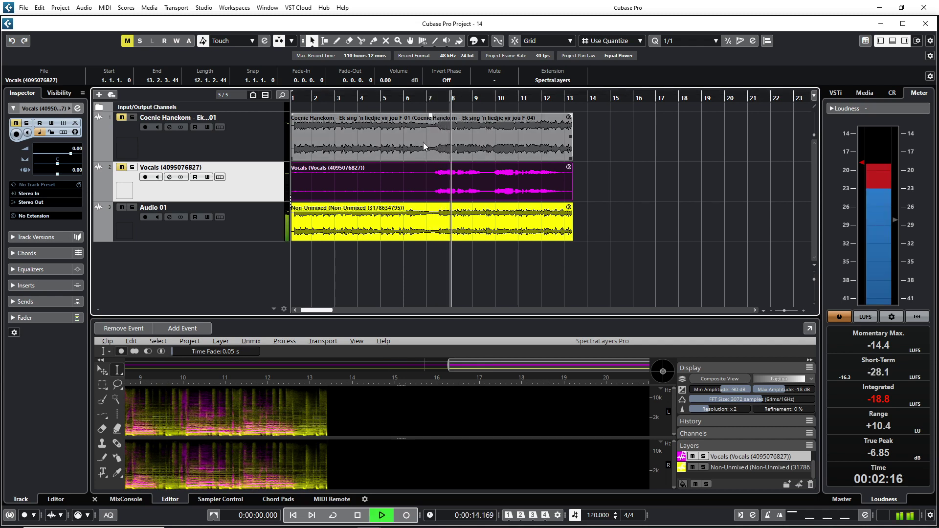
{"action": "key", "text": "space"}
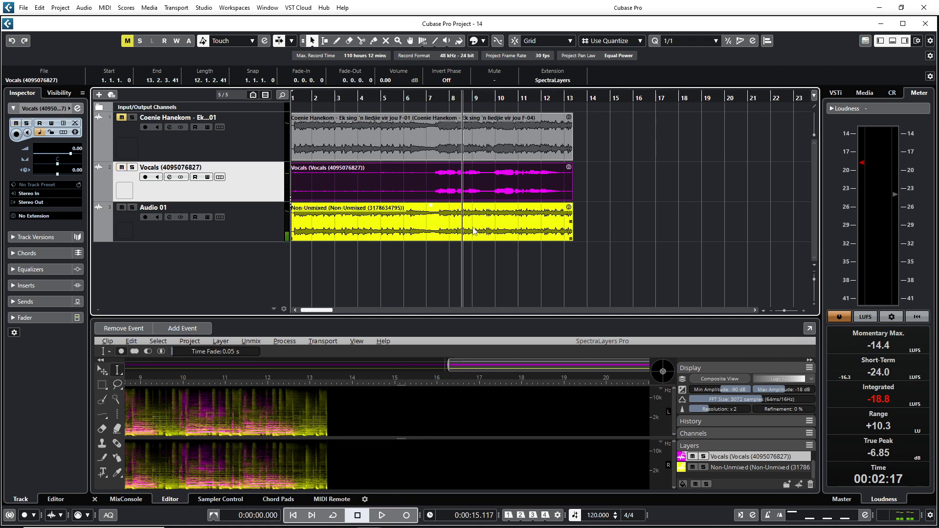
- Play from about bar 7 while raising the Vocals track volume to test a louder level
{"action": "left_click_drag", "start_coordinate": [423, 94], "coordinate": [424, 96]}
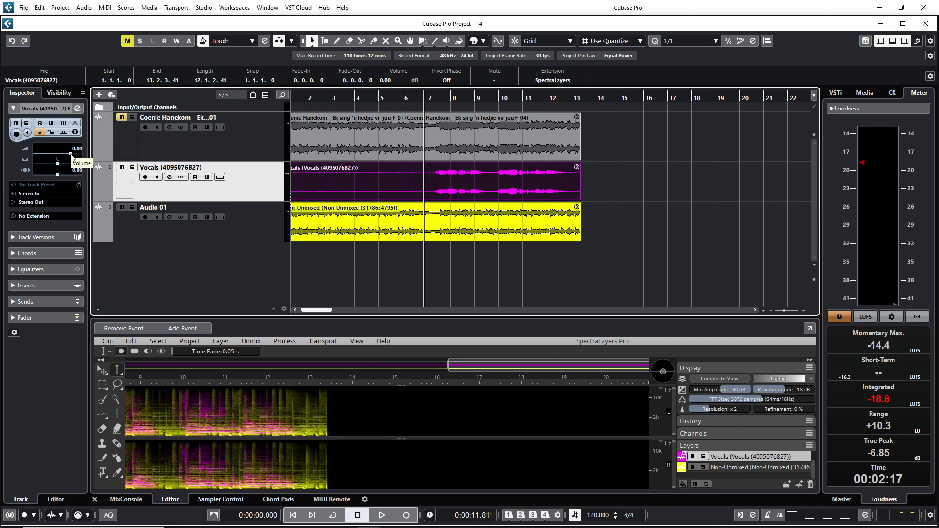
{"action": "key", "text": "space"}
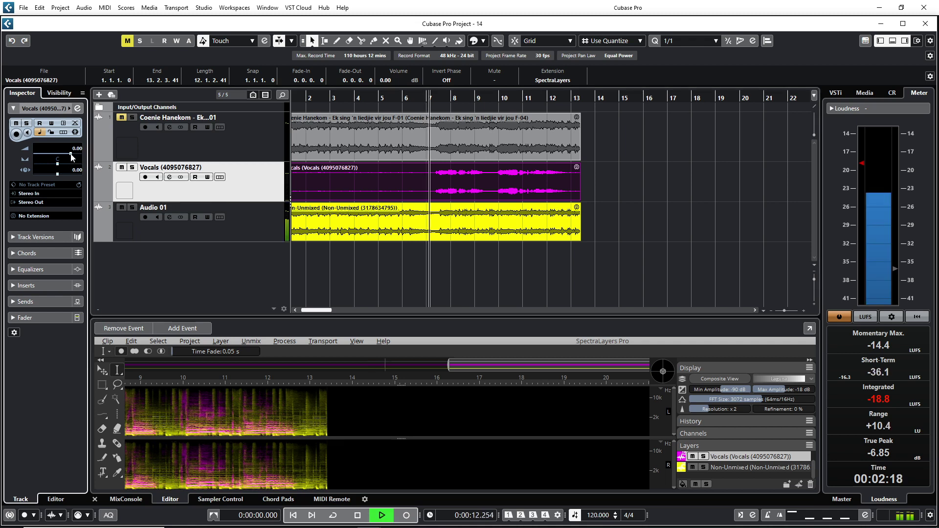
{"action": "left_click_drag", "start_coordinate": [71, 156], "coordinate": [77, 157]}
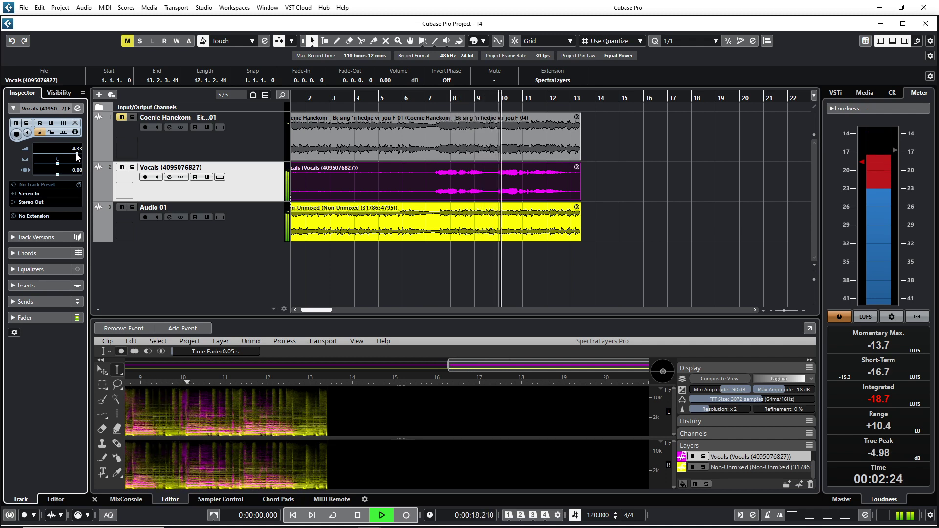
{"action": "key", "text": "space"}
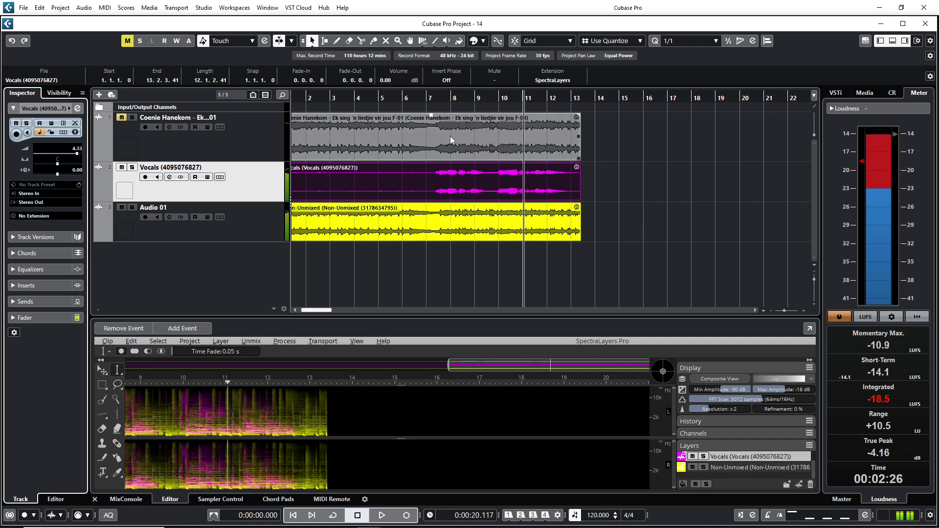
{"action": "left_click", "coordinate": [432, 94]}
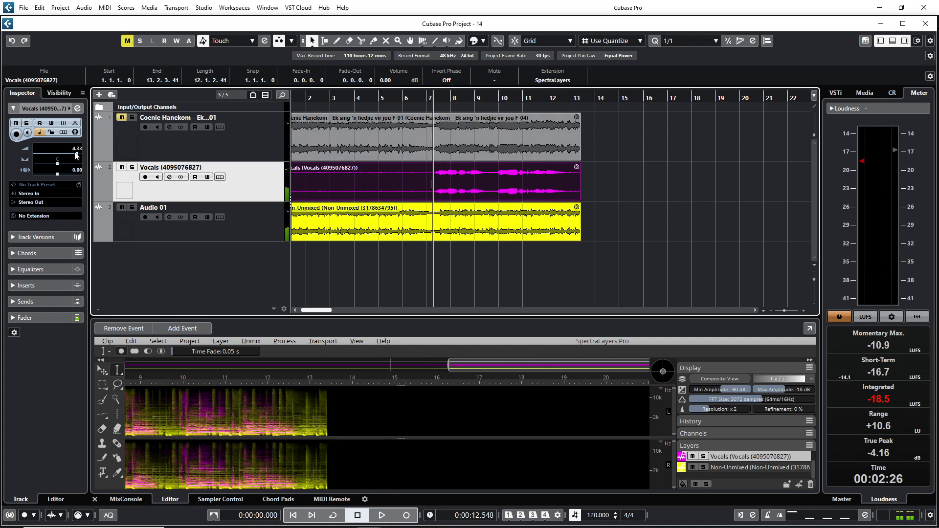
- Reset the Vocals volume to 0 dB, try about -4 dB, then settle on -0.93 dB
{"action": "left_click_drag", "start_coordinate": [77, 154], "coordinate": [66, 154]}
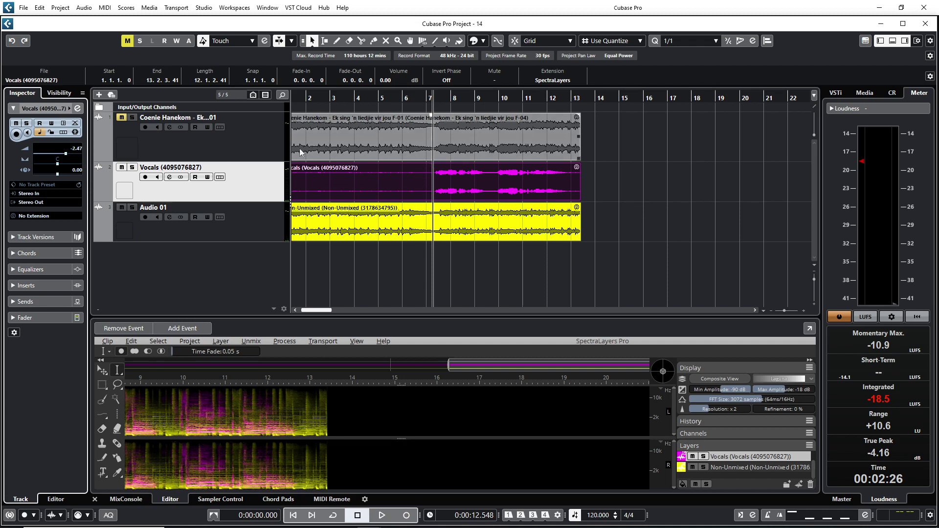
{"action": "key", "text": "space"}
{"action": "left_click_drag", "start_coordinate": [66, 154], "coordinate": [62, 157]}
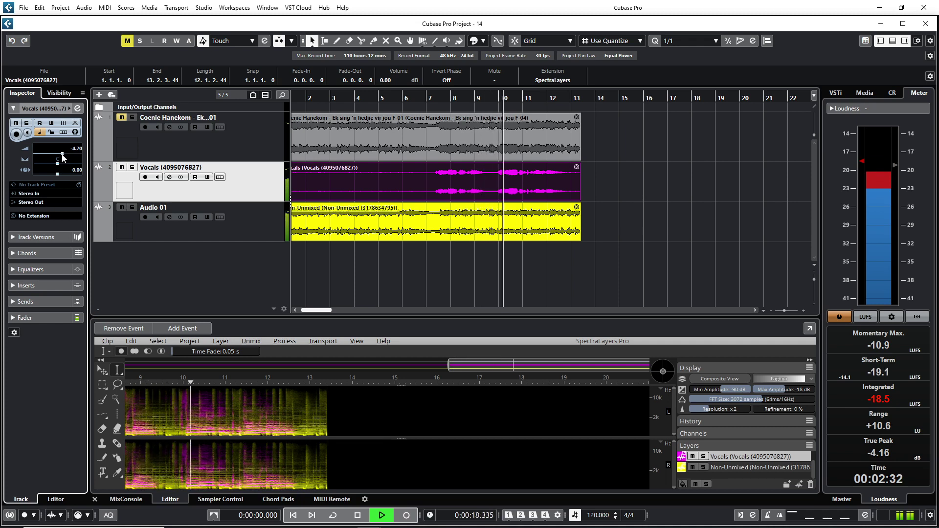
{"action": "key", "text": "space"}
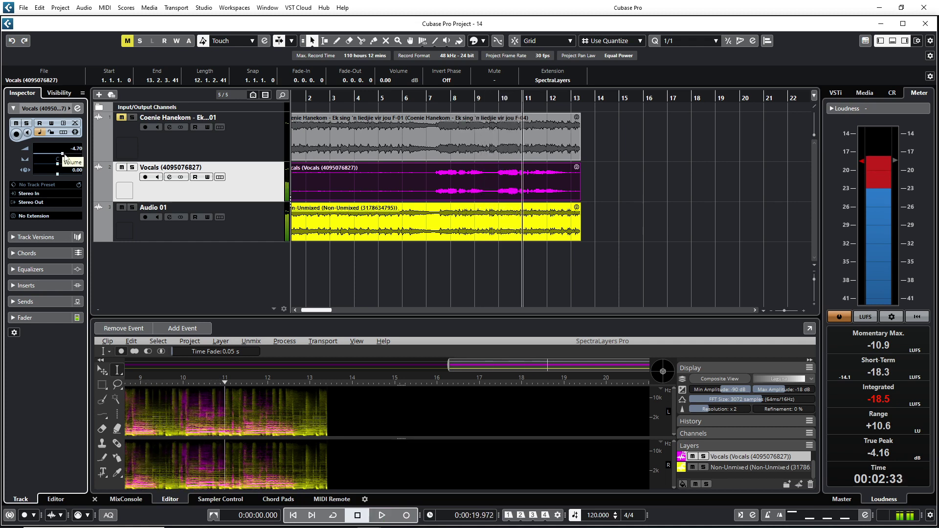
{"action": "left_click_drag", "start_coordinate": [64, 157], "coordinate": [68, 157]}
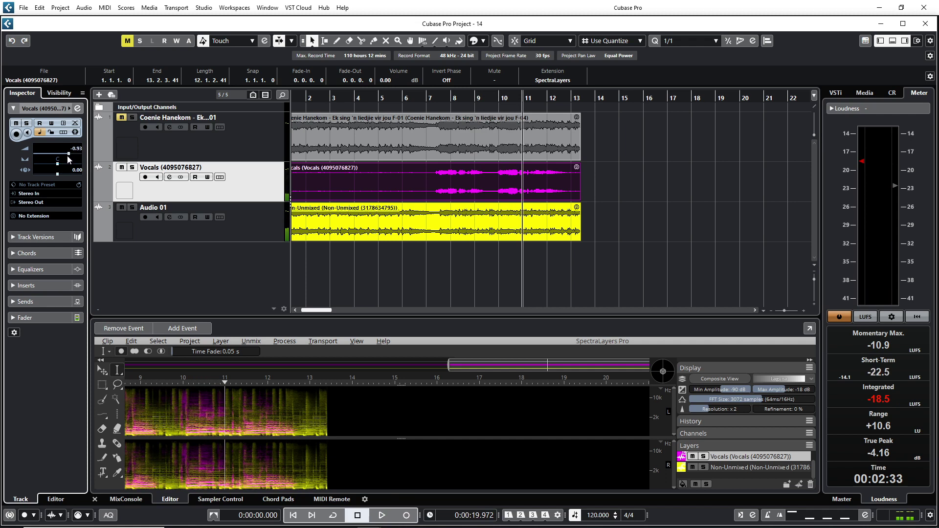